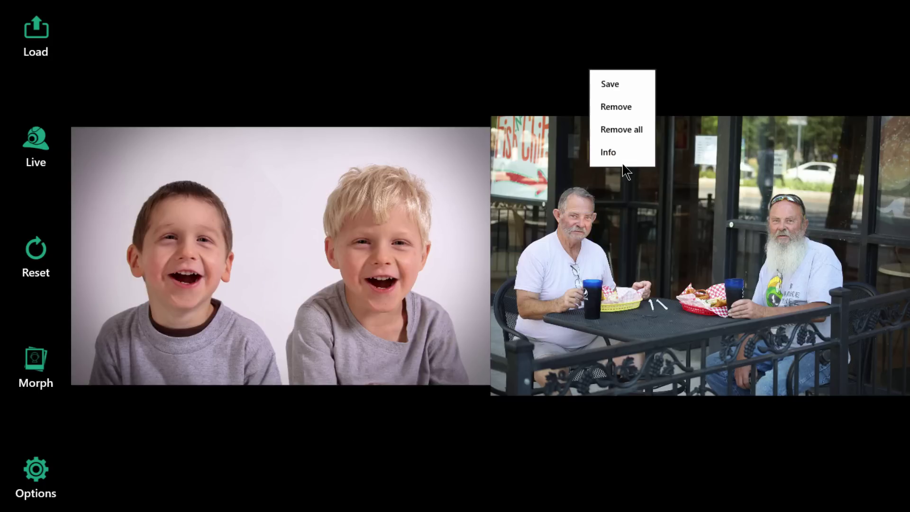
# Step: Save the face-swapped men's café photo as an image file
pyautogui.click(609, 84)
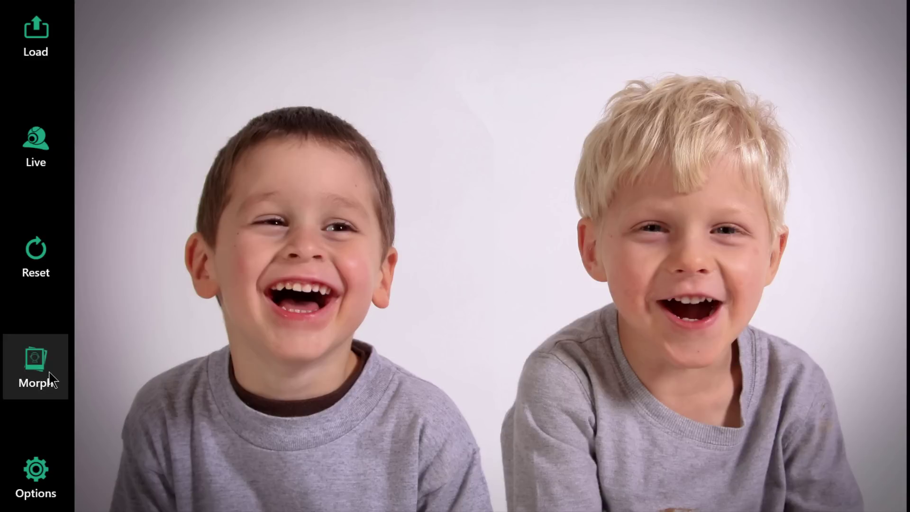
# Step: In Morph mode, morph the face thumbnail onto the blonde and dark-haired boys
pyautogui.click(36, 366)
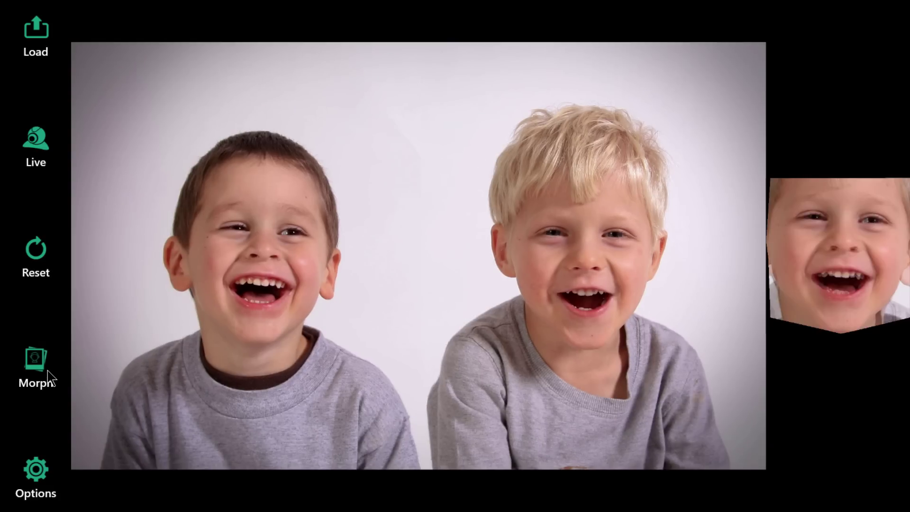
pyautogui.moveTo(815, 278); pyautogui.dragTo(576, 274)
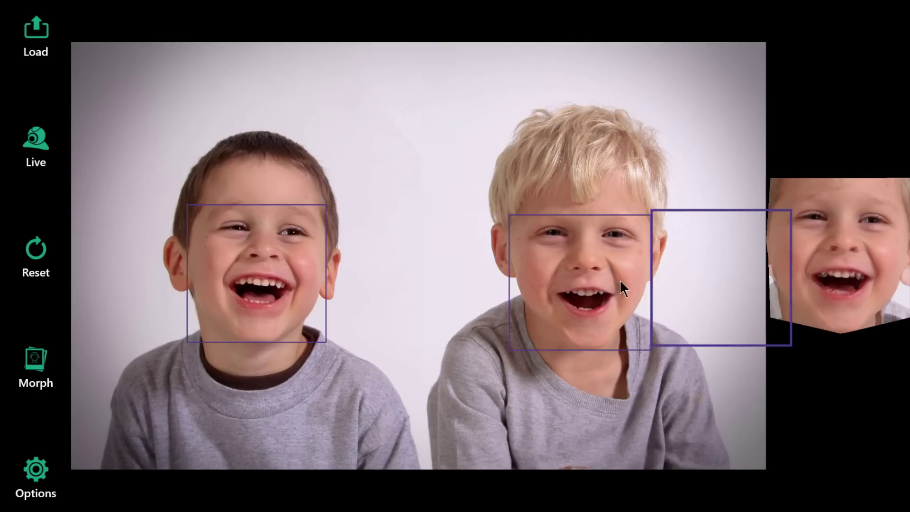
pyautogui.moveTo(861, 285); pyautogui.dragTo(313, 304)
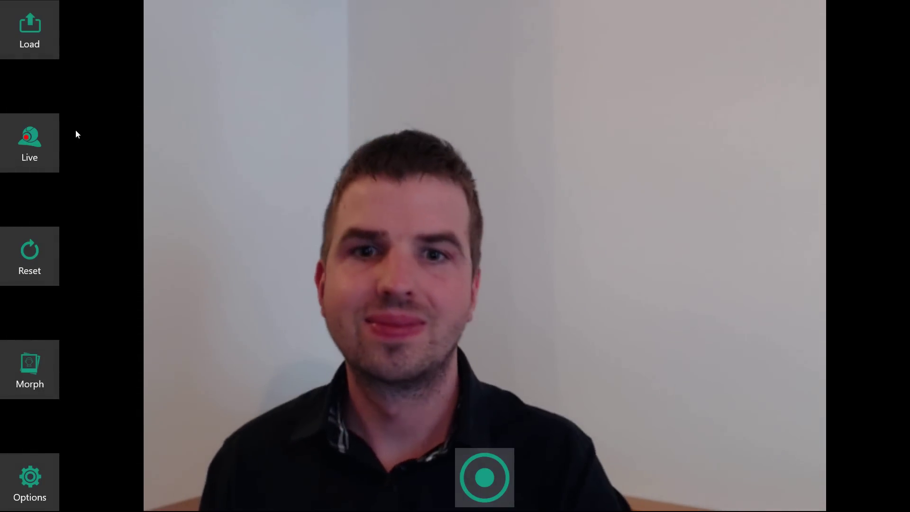
# Step: Load face1.jpg from the faces folder beside the live webcam feed
pyautogui.click(29, 29)
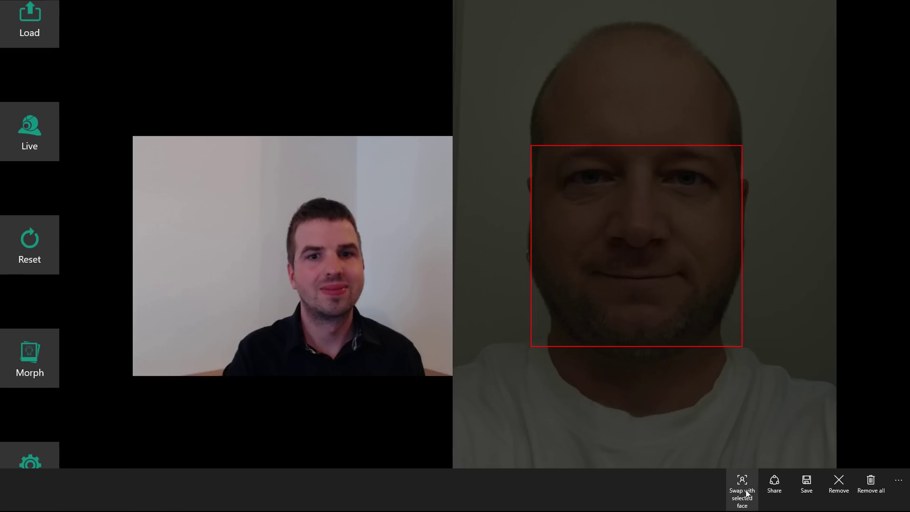
# Step: Swap the bald man's face into the live feed, with the feed in the main view
pyautogui.click(743, 483)
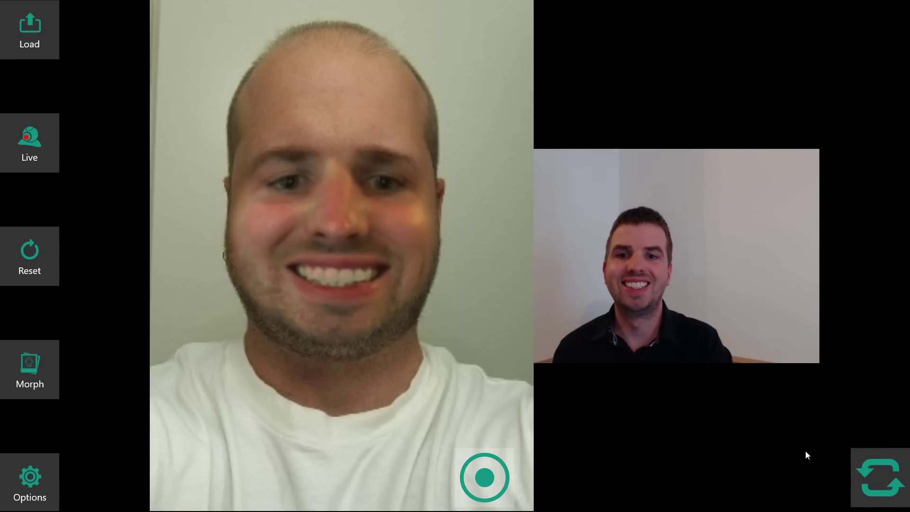
pyautogui.click(879, 473)
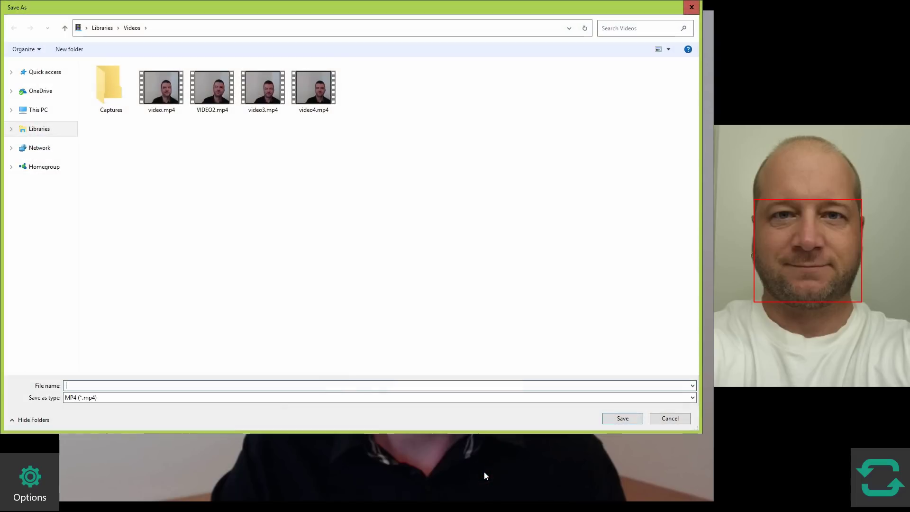
pyautogui.write('video')
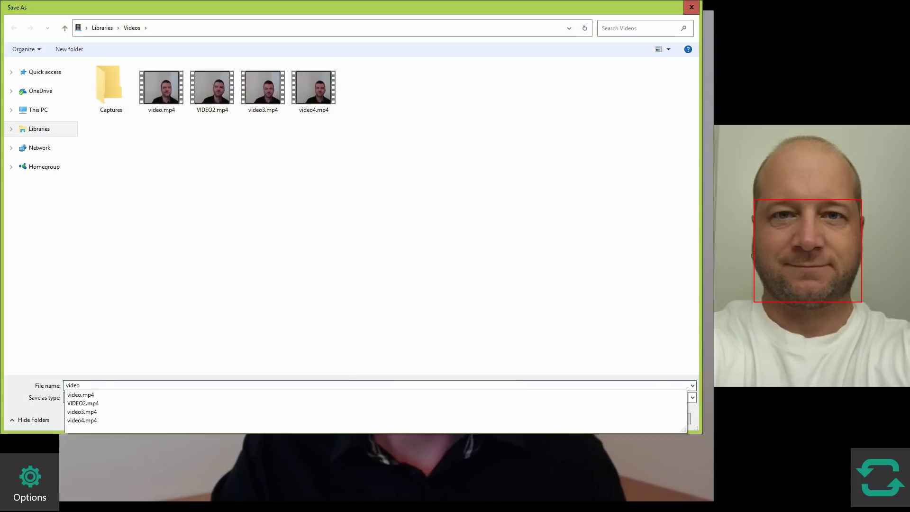
pyautogui.write('5')
# Step: Save the recorded live swap as the MP4 video5 in Videos
pyautogui.click(623, 419)
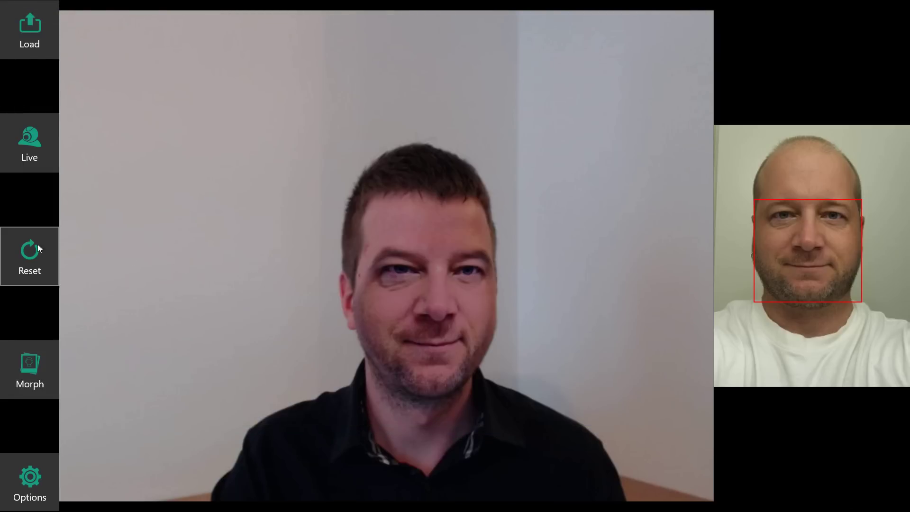
# Step: Reset the live webcam face back to its original look
pyautogui.click(34, 251)
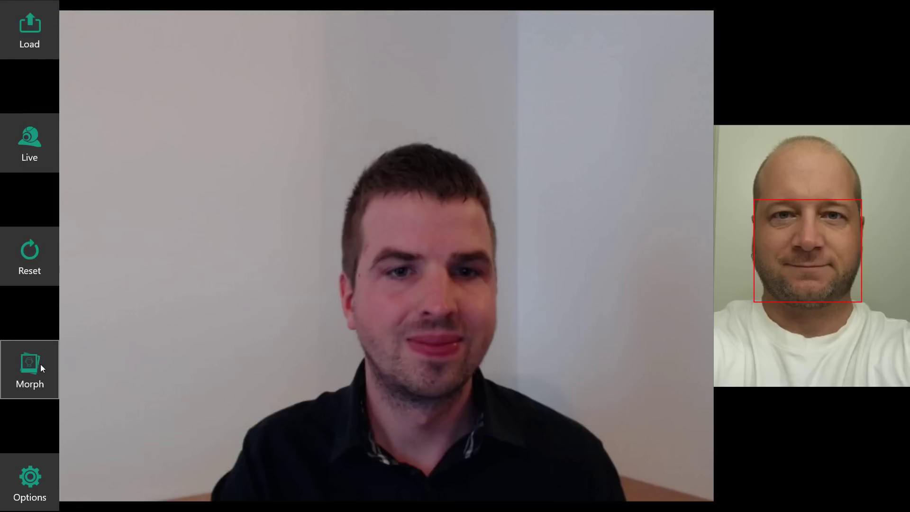